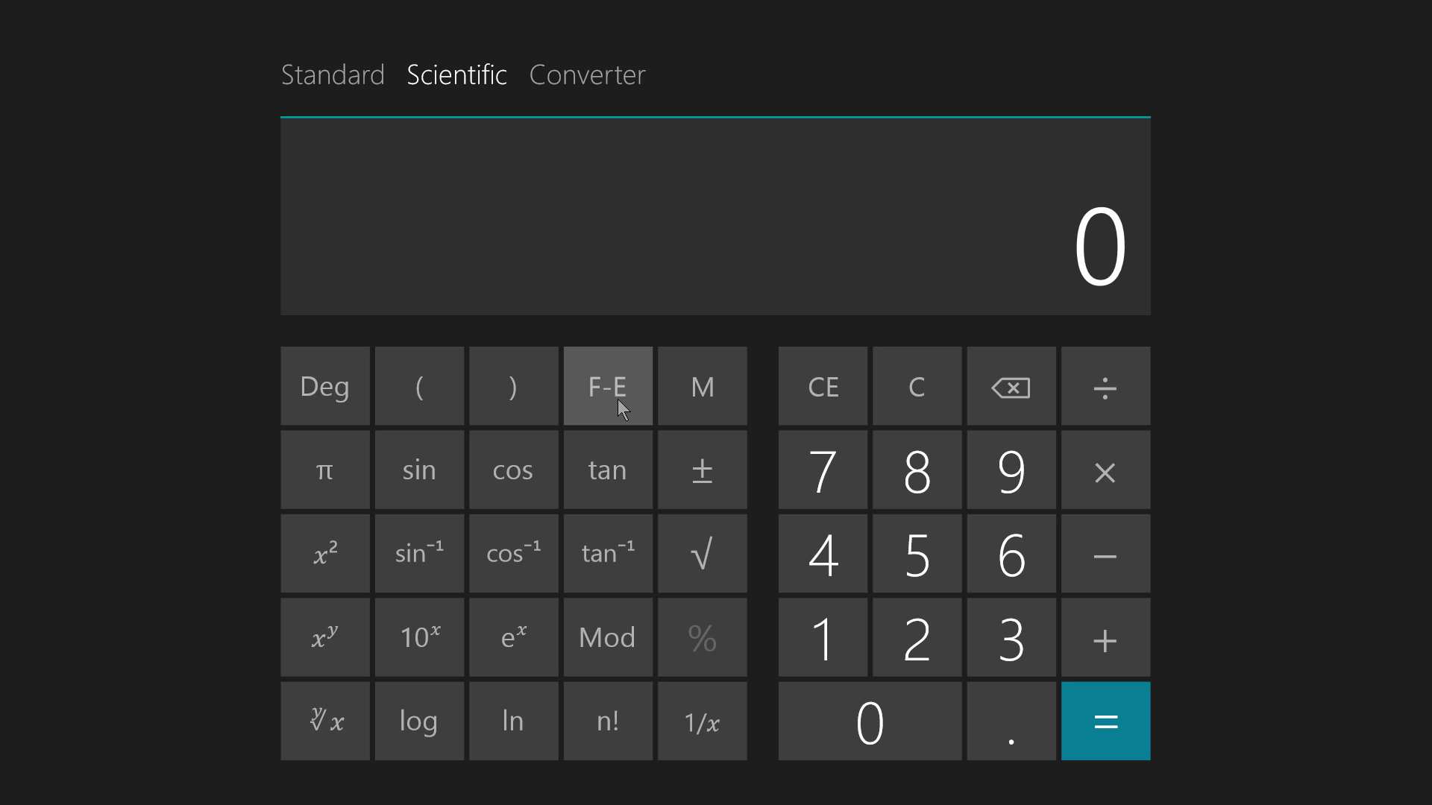
{"action": "left_click", "coordinate": [911, 634]}
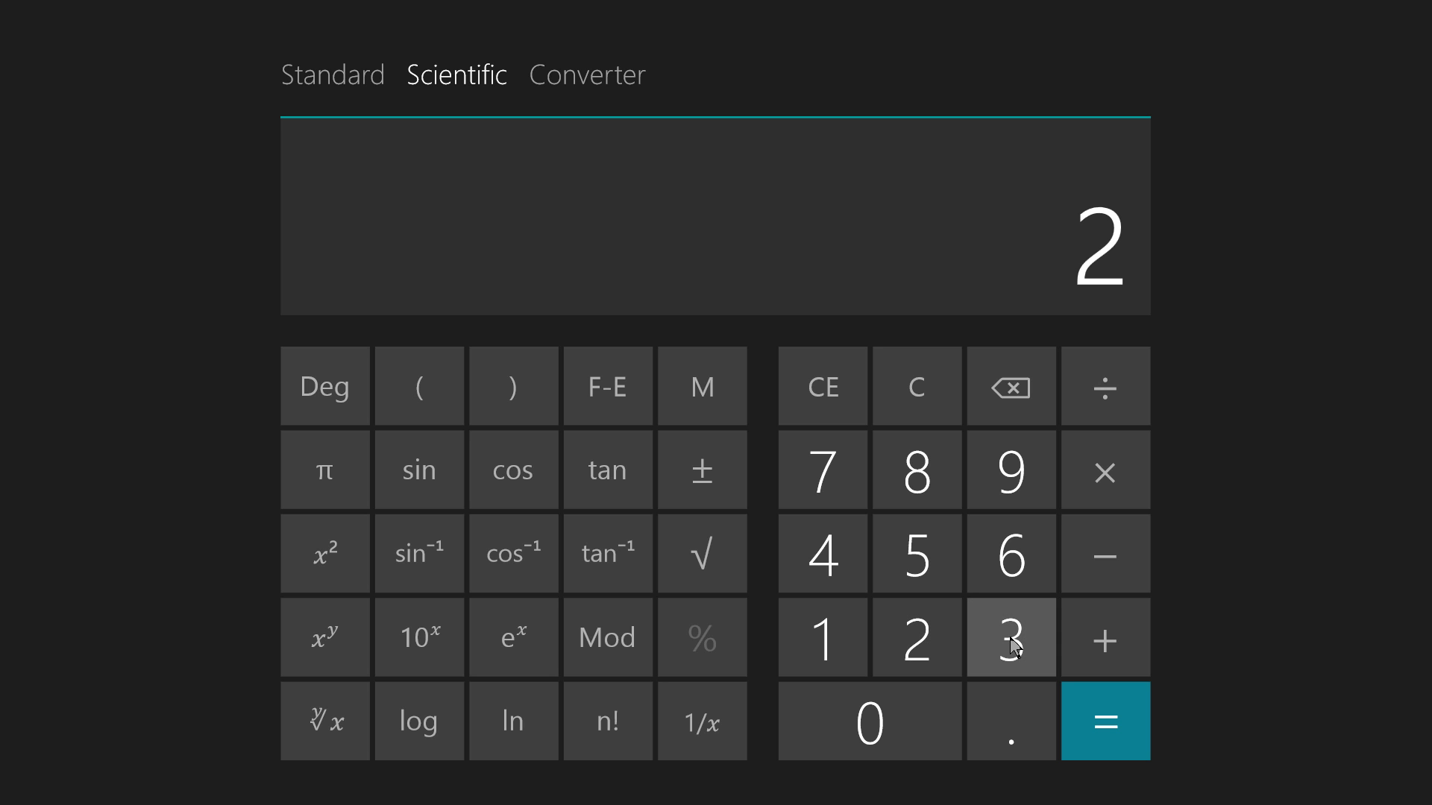
{"action": "left_click", "coordinate": [1011, 633]}
{"action": "left_click", "coordinate": [974, 555]}
{"action": "left_click", "coordinate": [941, 558]}
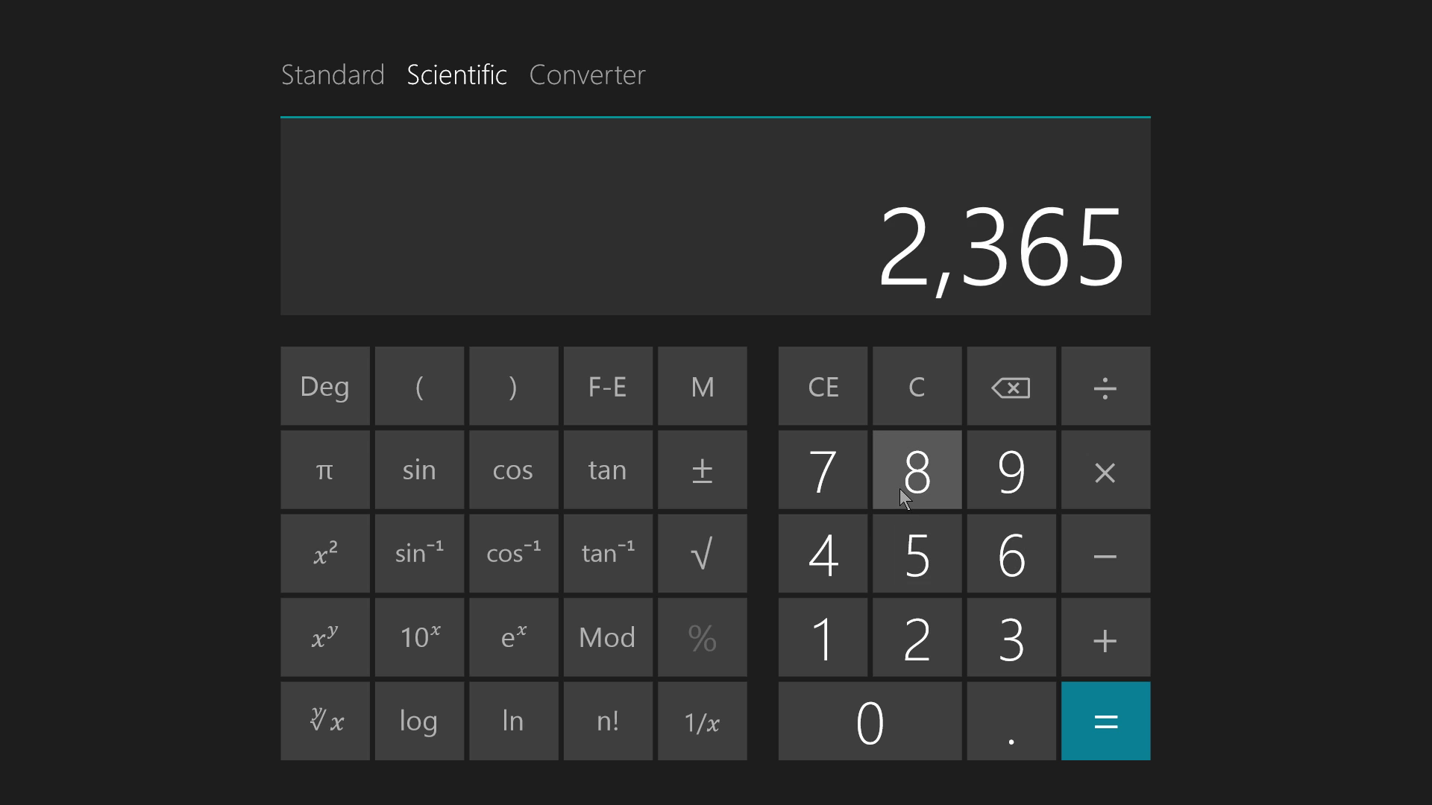
{"action": "left_click", "coordinate": [904, 489]}
{"action": "left_click", "coordinate": [997, 482]}
{"action": "left_click", "coordinate": [858, 474]}
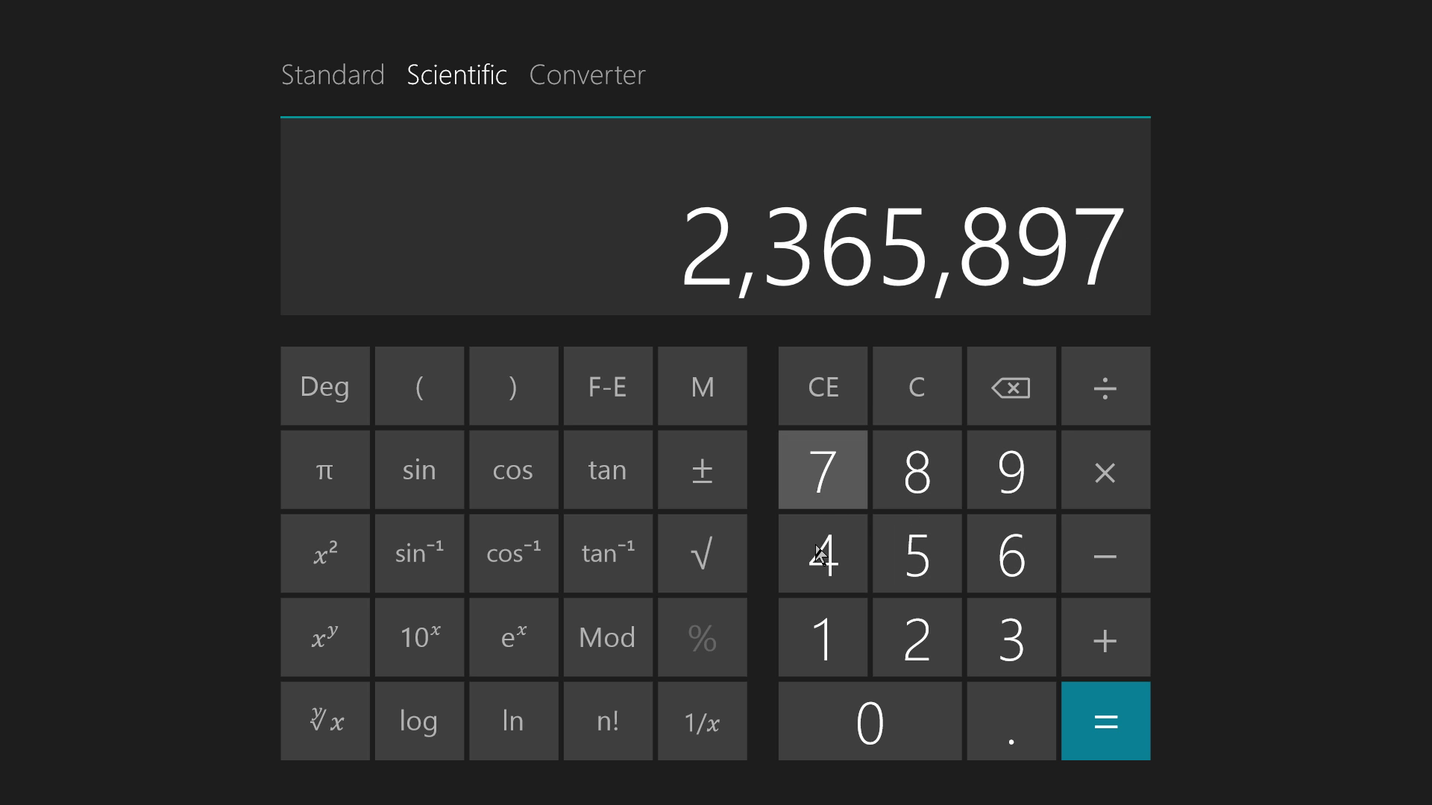
{"action": "left_click", "coordinate": [828, 552]}
{"action": "left_click", "coordinate": [932, 558]}
{"action": "left_click", "coordinate": [1012, 568]}
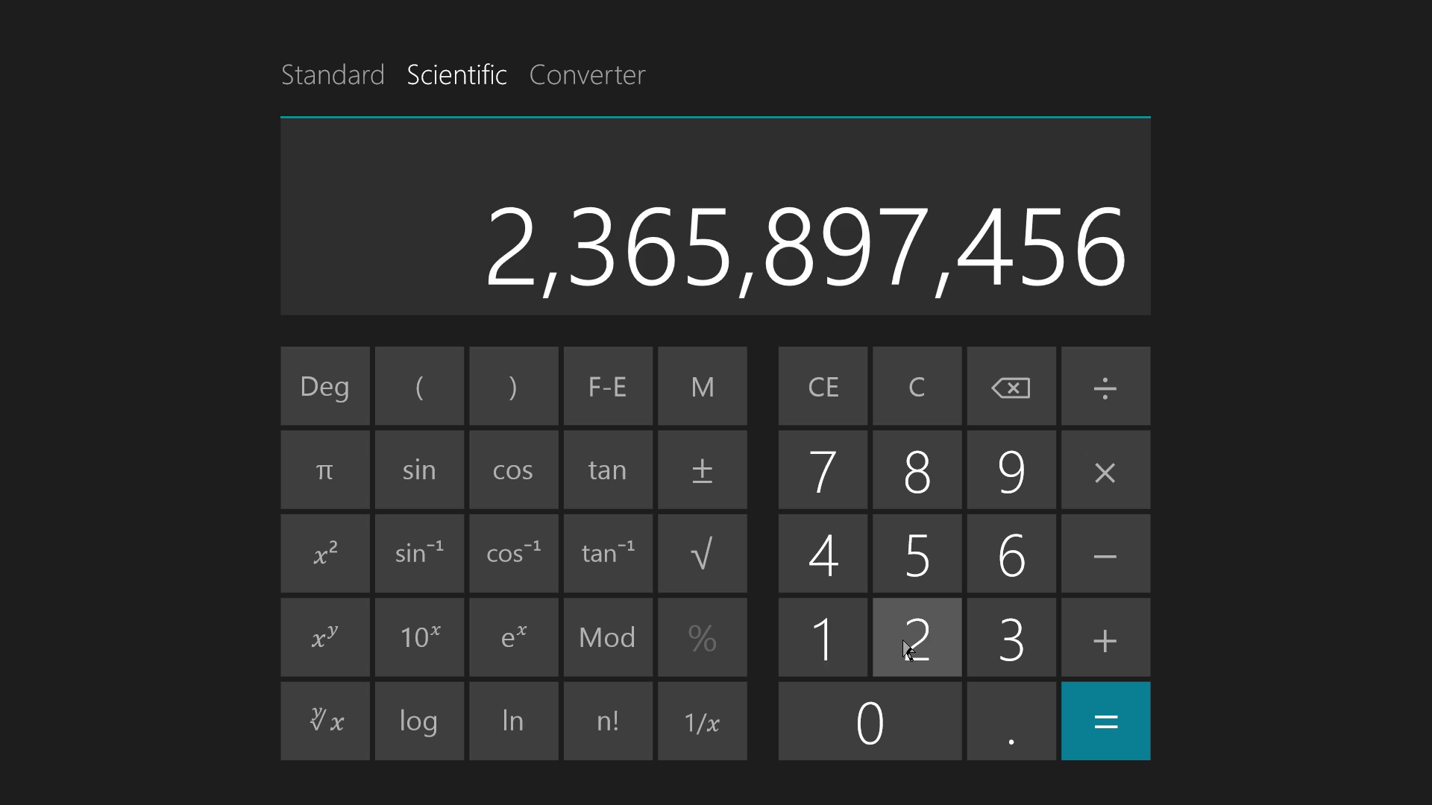
{"action": "left_click", "coordinate": [917, 642]}
{"action": "left_click", "coordinate": [849, 640]}
{"action": "left_click", "coordinate": [932, 646]}
{"action": "left_click", "coordinate": [999, 647]}
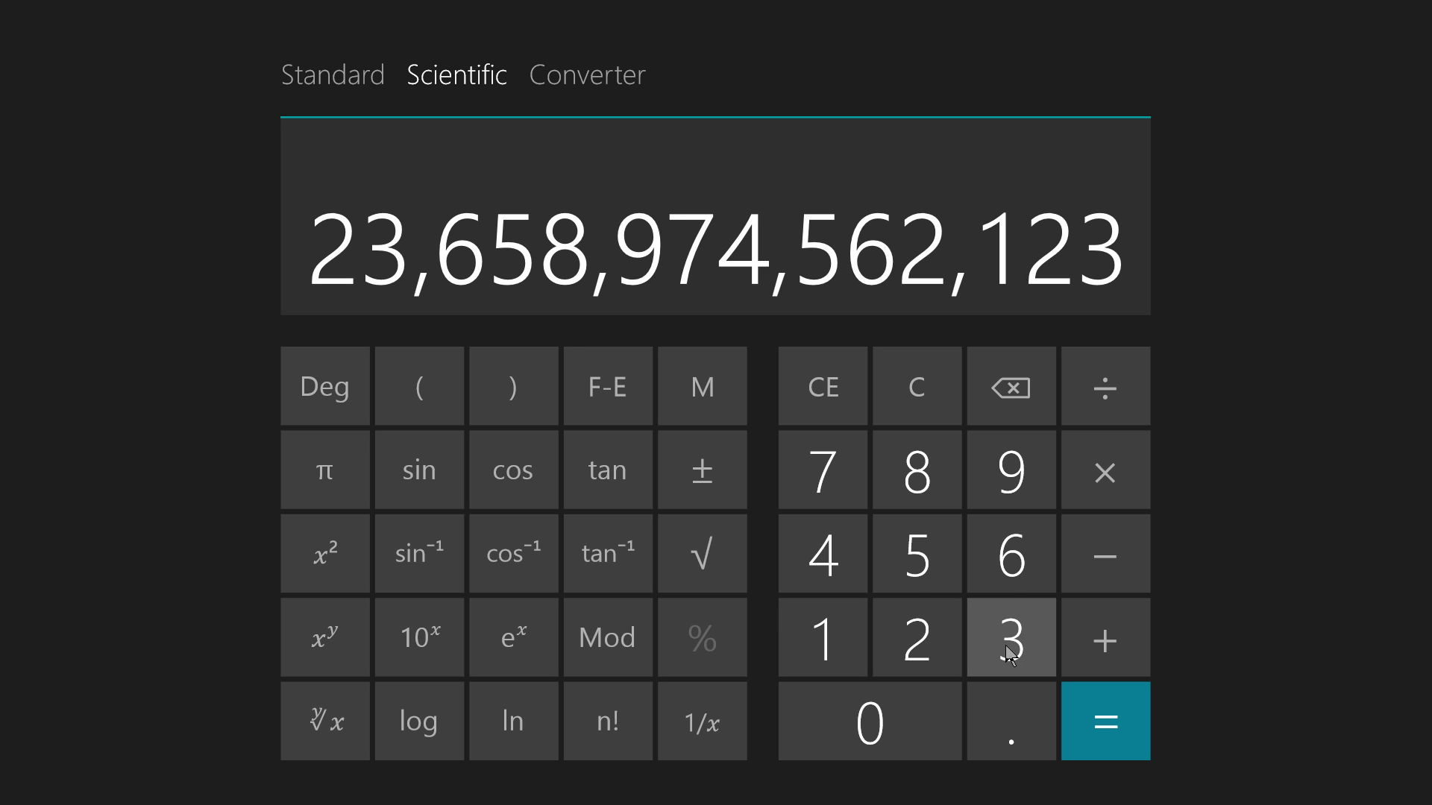
{"action": "left_click", "coordinate": [1003, 648]}
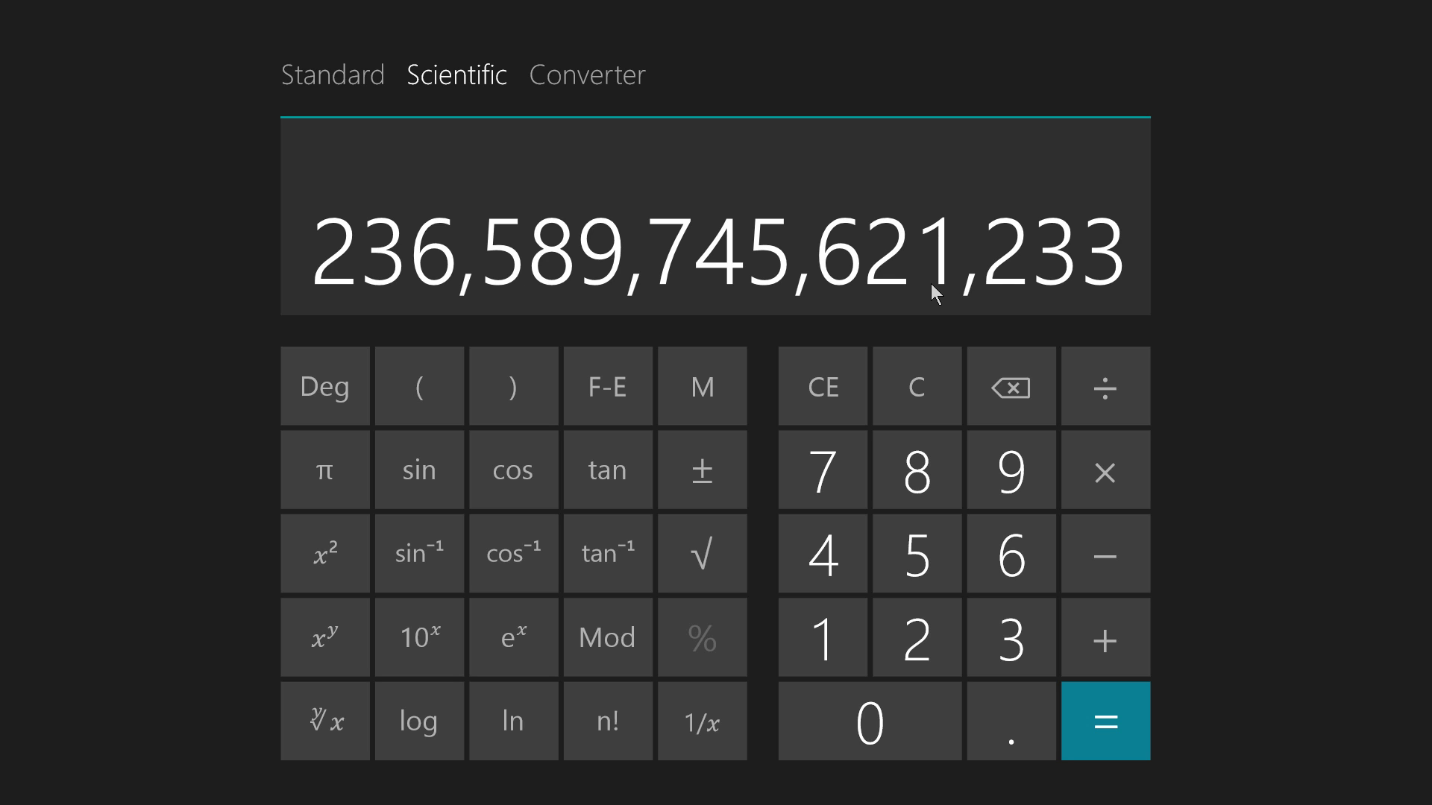
- Toggle F-E between 2.36589745621233e+14 and plain digits, then clear the entry to 0
{"action": "left_click", "coordinate": [606, 381]}
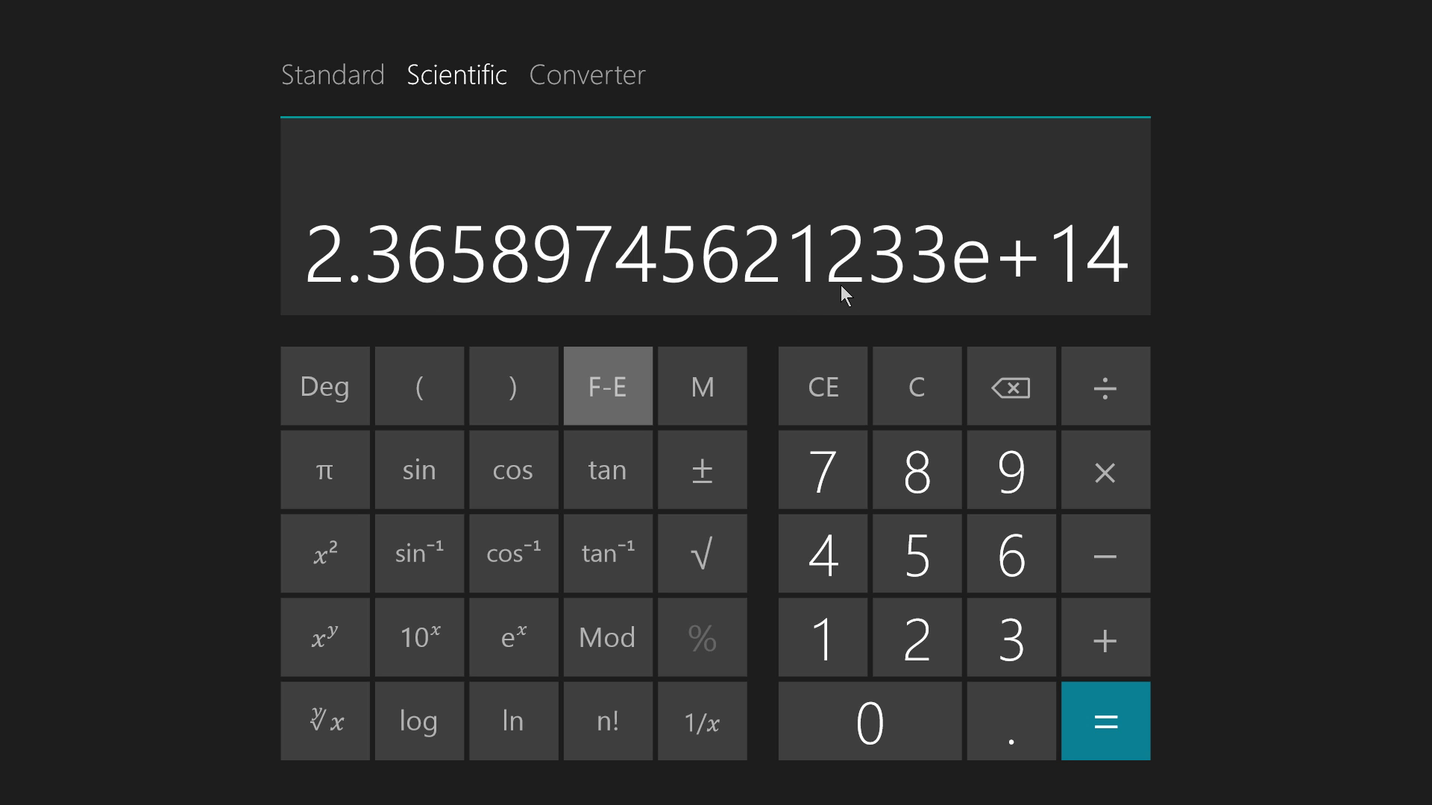
{"action": "left_click", "coordinate": [593, 389]}
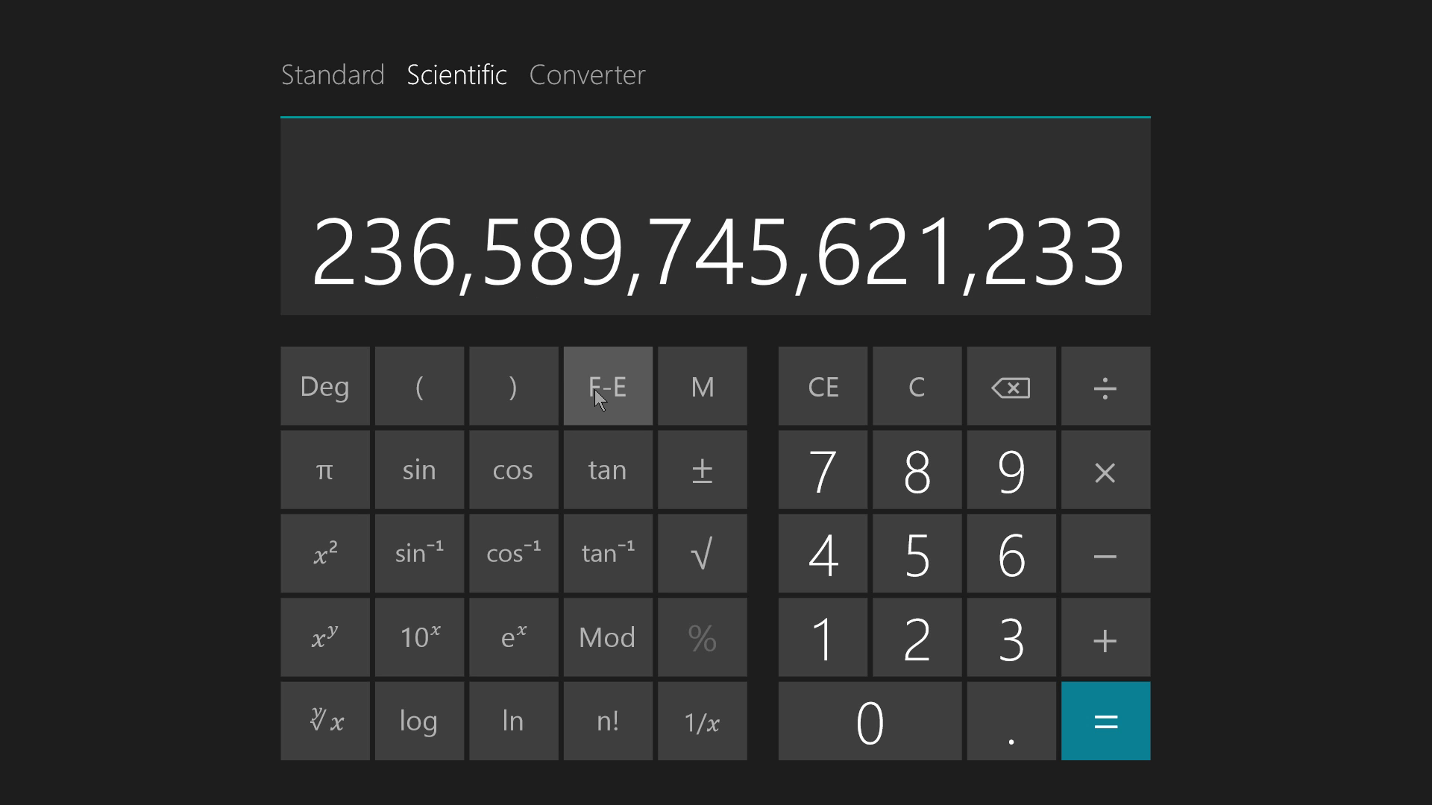
{"action": "left_click", "coordinate": [593, 389]}
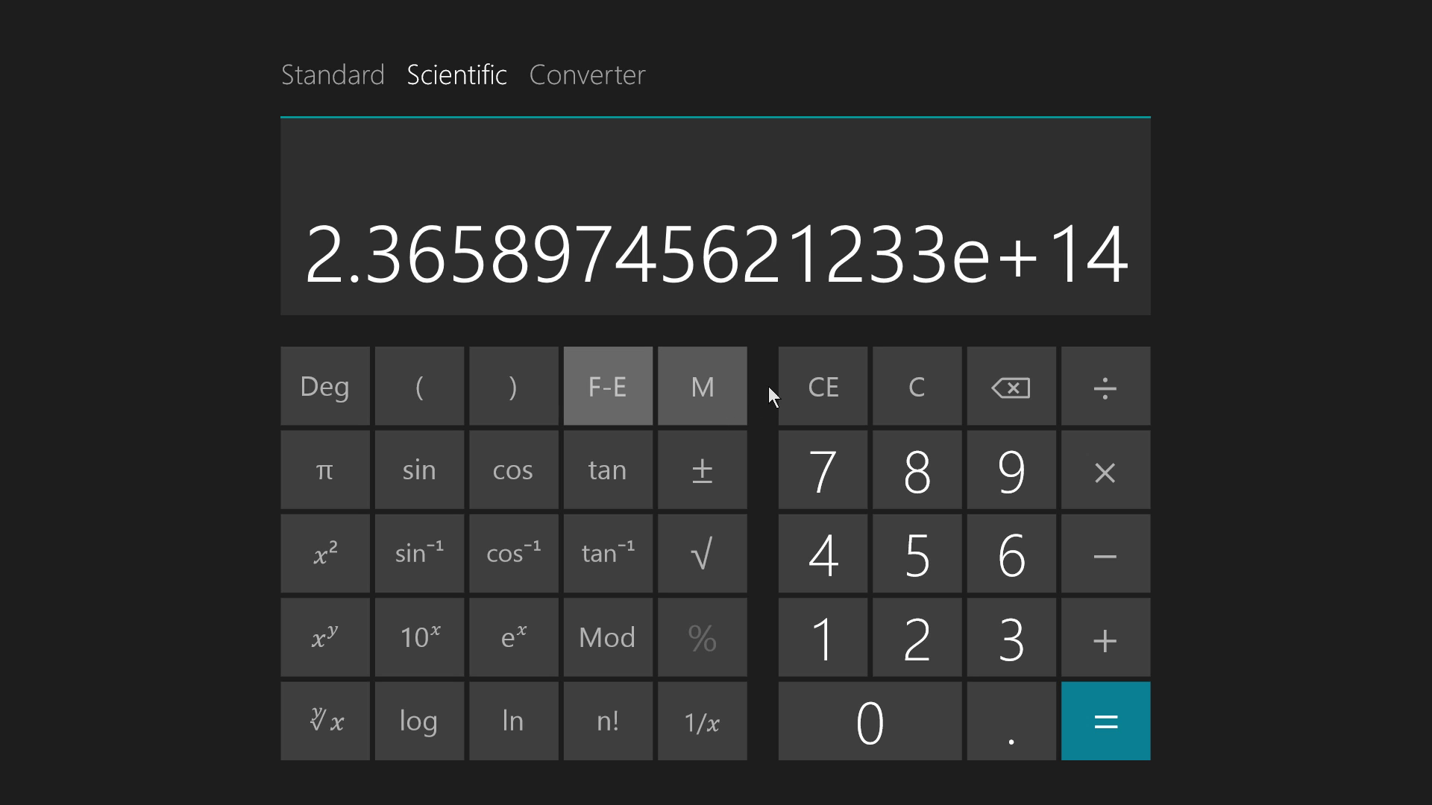
{"action": "left_click", "coordinate": [827, 377]}
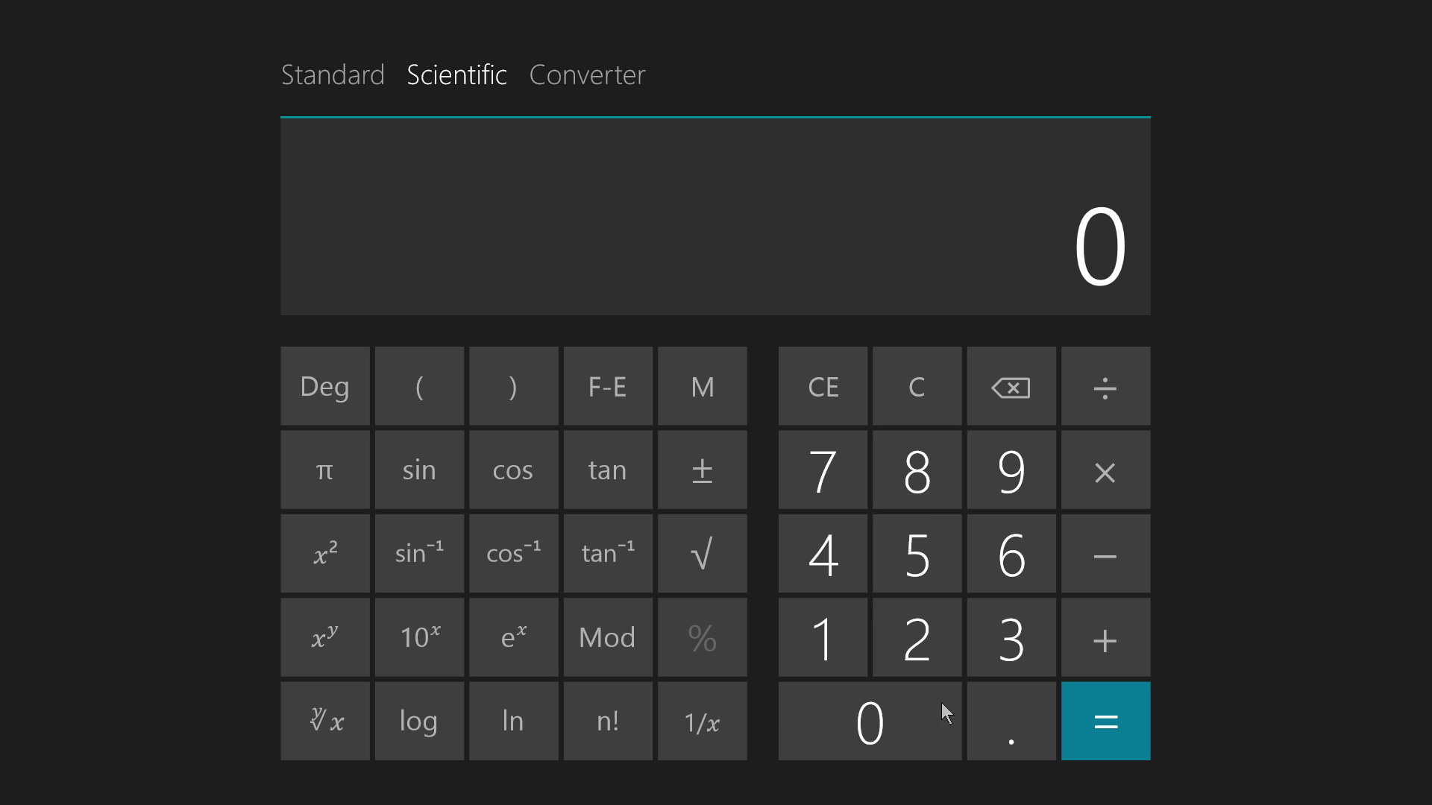
- Enter 0.0000000000000125 as a decimal point, a run of zeros, then 125
{"action": "left_click", "coordinate": [981, 714]}
{"action": "left_click", "coordinate": [850, 728]}
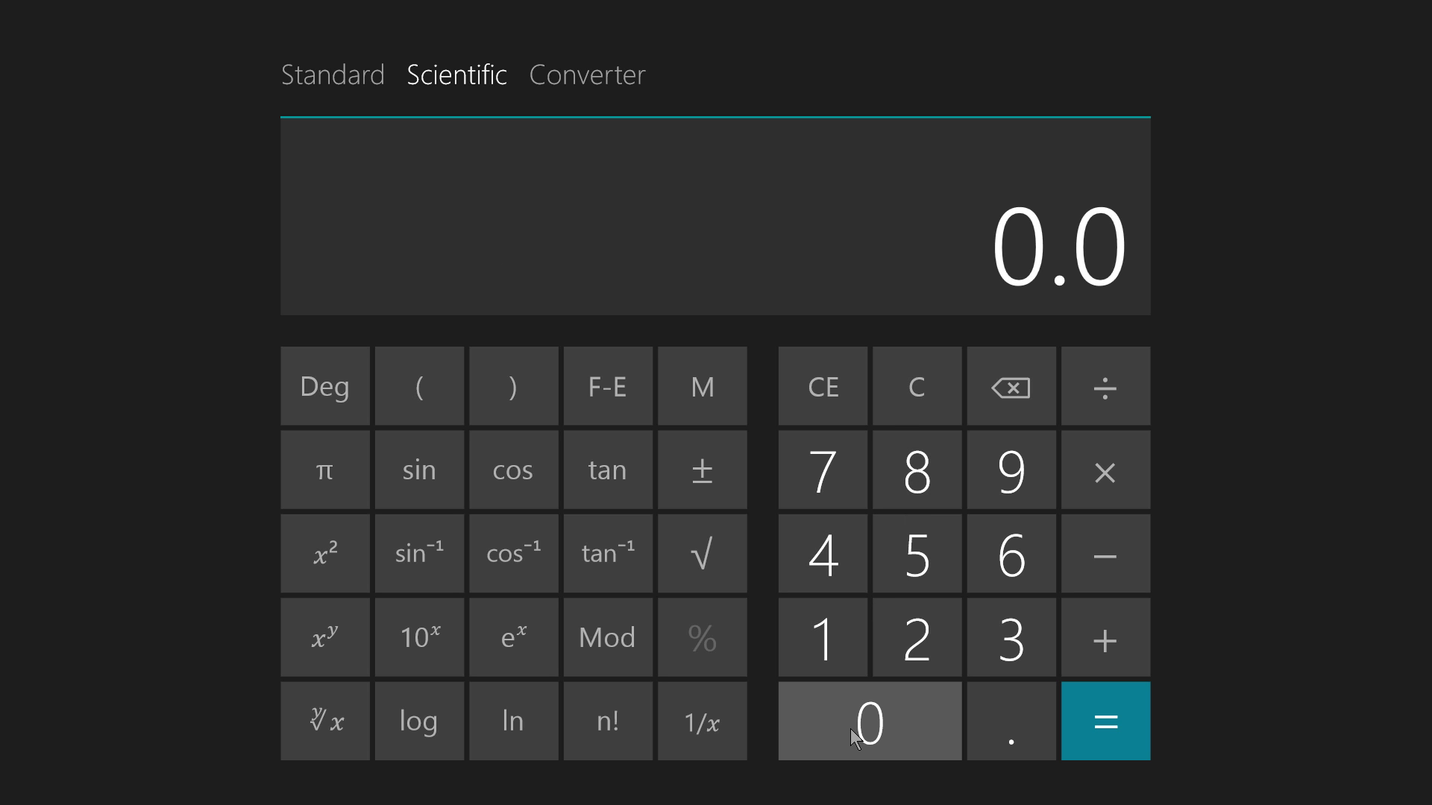
{"action": "left_click", "coordinate": [854, 730]}
{"action": "left_click", "coordinate": [855, 729]}
{"action": "left_click", "coordinate": [855, 729]}
{"action": "left_click", "coordinate": [855, 729]}
{"action": "left_click", "coordinate": [855, 729]}
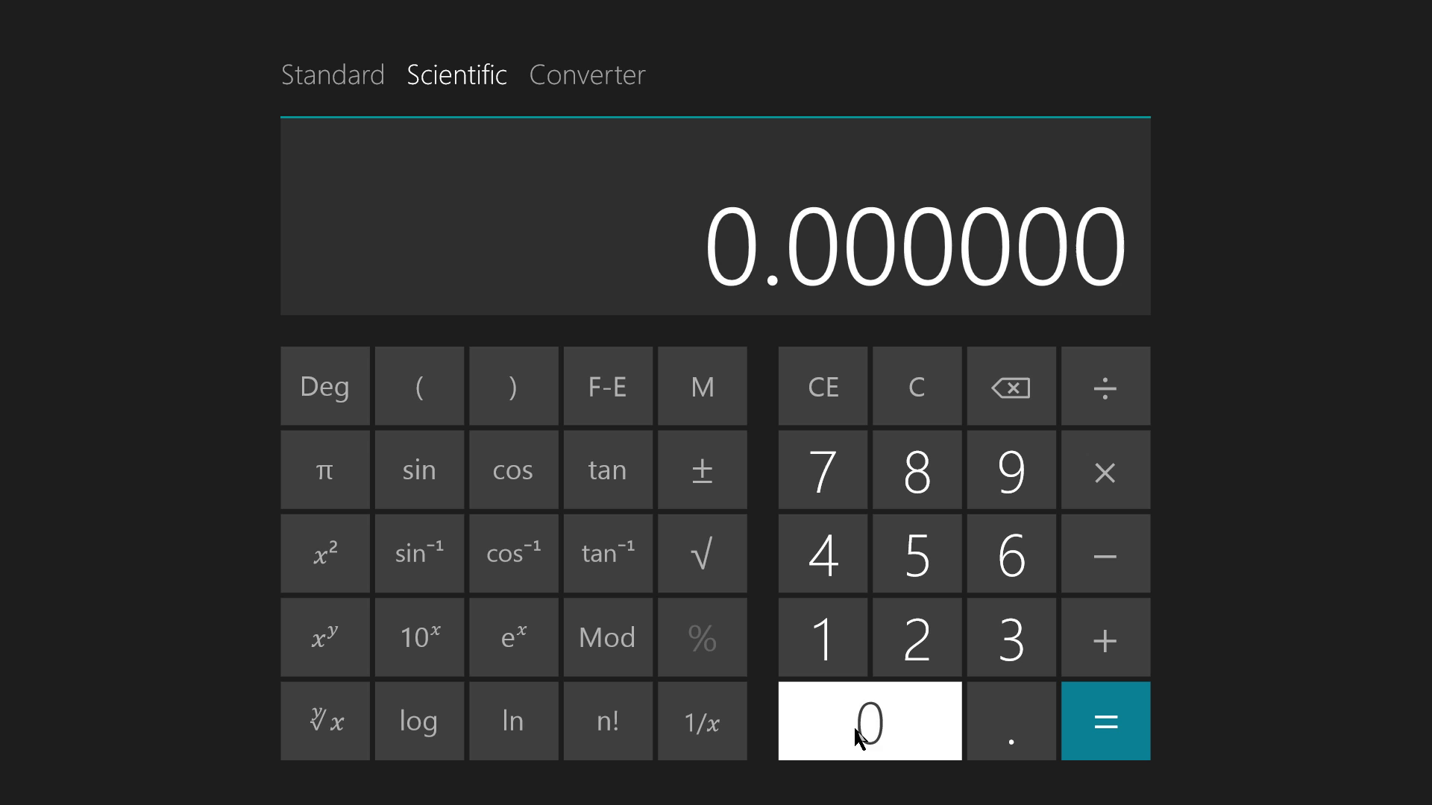
{"action": "left_click", "coordinate": [854, 729]}
{"action": "left_click", "coordinate": [854, 729]}
{"action": "left_click", "coordinate": [855, 729]}
{"action": "left_click", "coordinate": [854, 729]}
{"action": "left_click", "coordinate": [856, 729]}
{"action": "left_click", "coordinate": [856, 729]}
{"action": "left_click", "coordinate": [856, 729]}
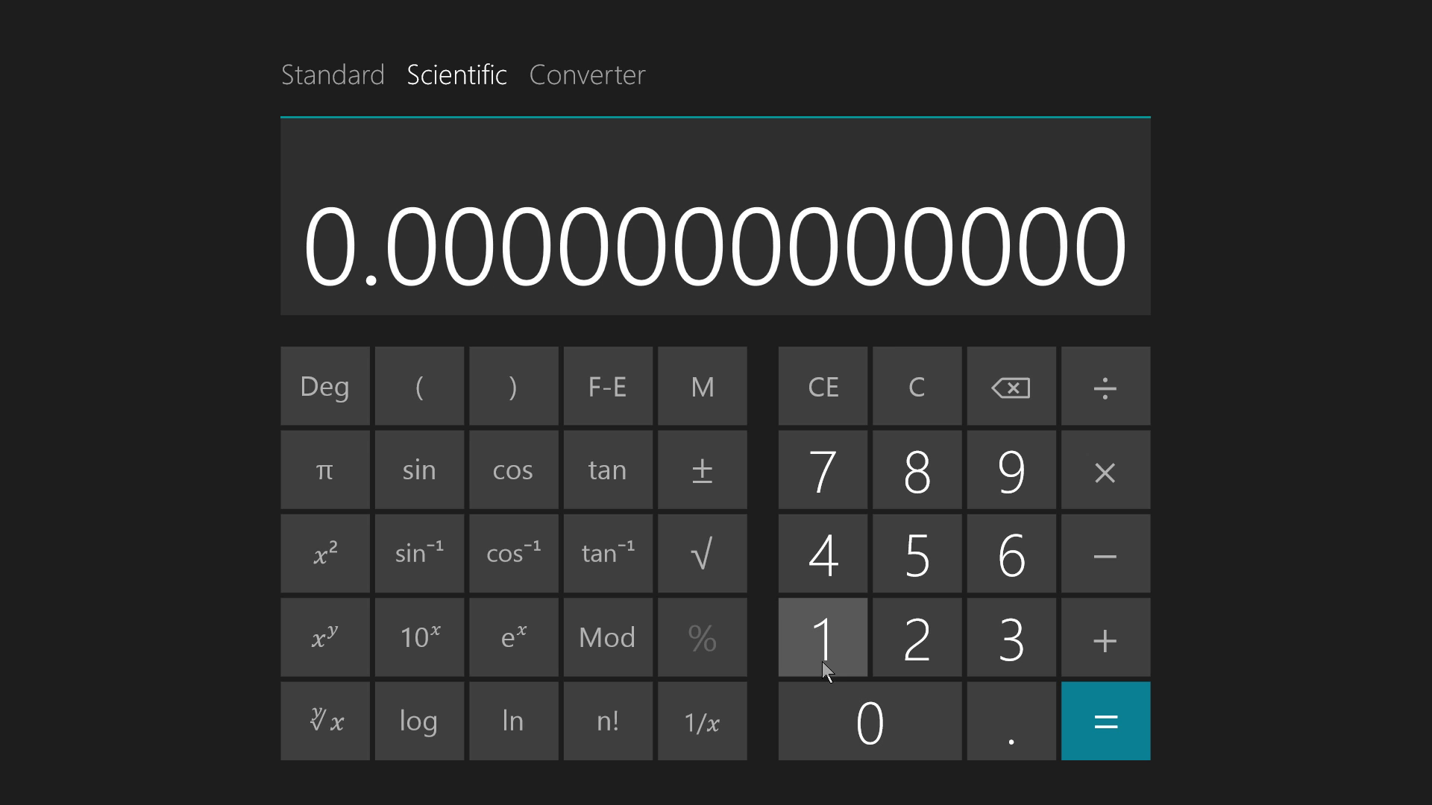
{"action": "left_click", "coordinate": [821, 629]}
{"action": "left_click", "coordinate": [897, 630]}
{"action": "left_click", "coordinate": [898, 574]}
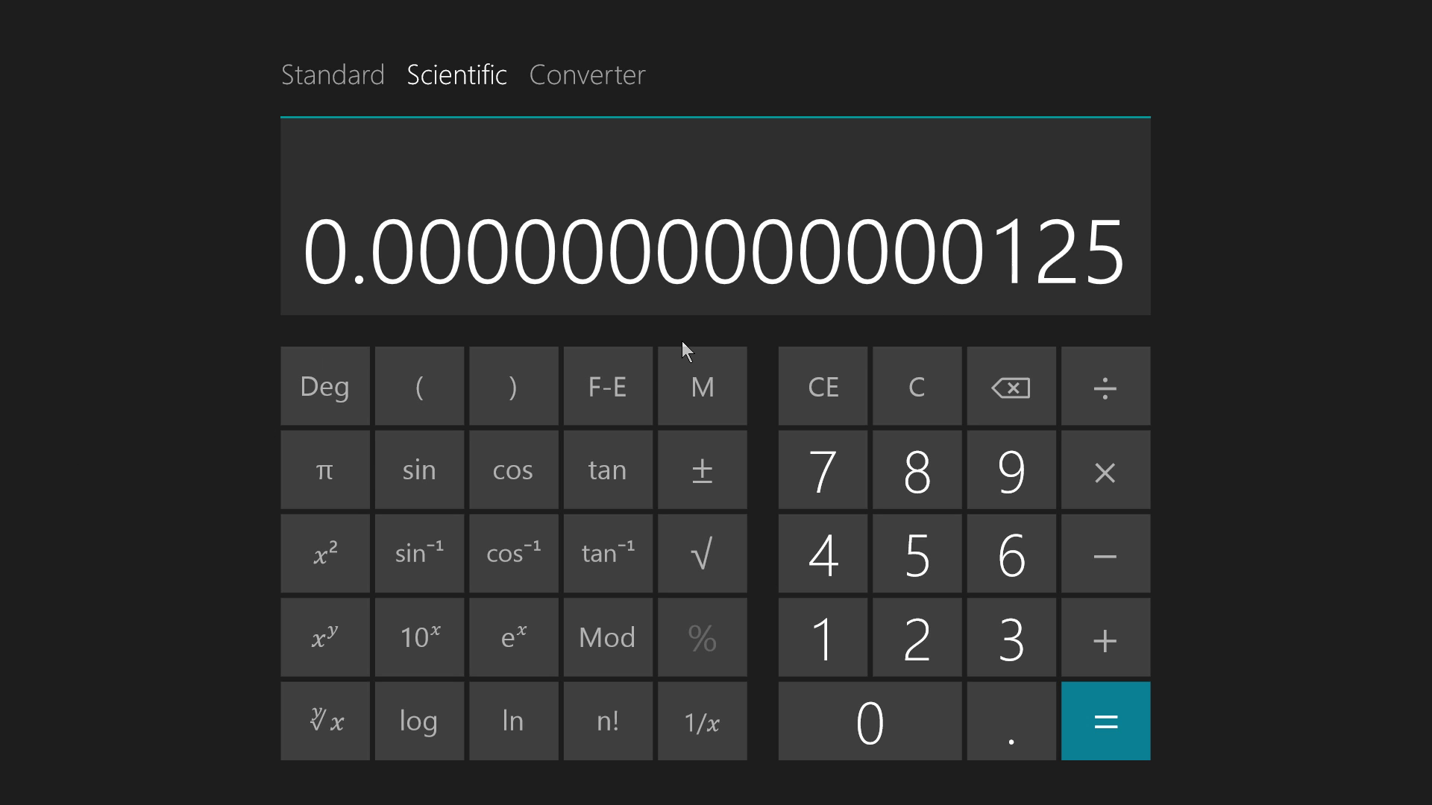
- Use F-E three times each way to switch between 1.25e-14 and 0.0000000000000125
{"action": "left_click", "coordinate": [588, 396]}
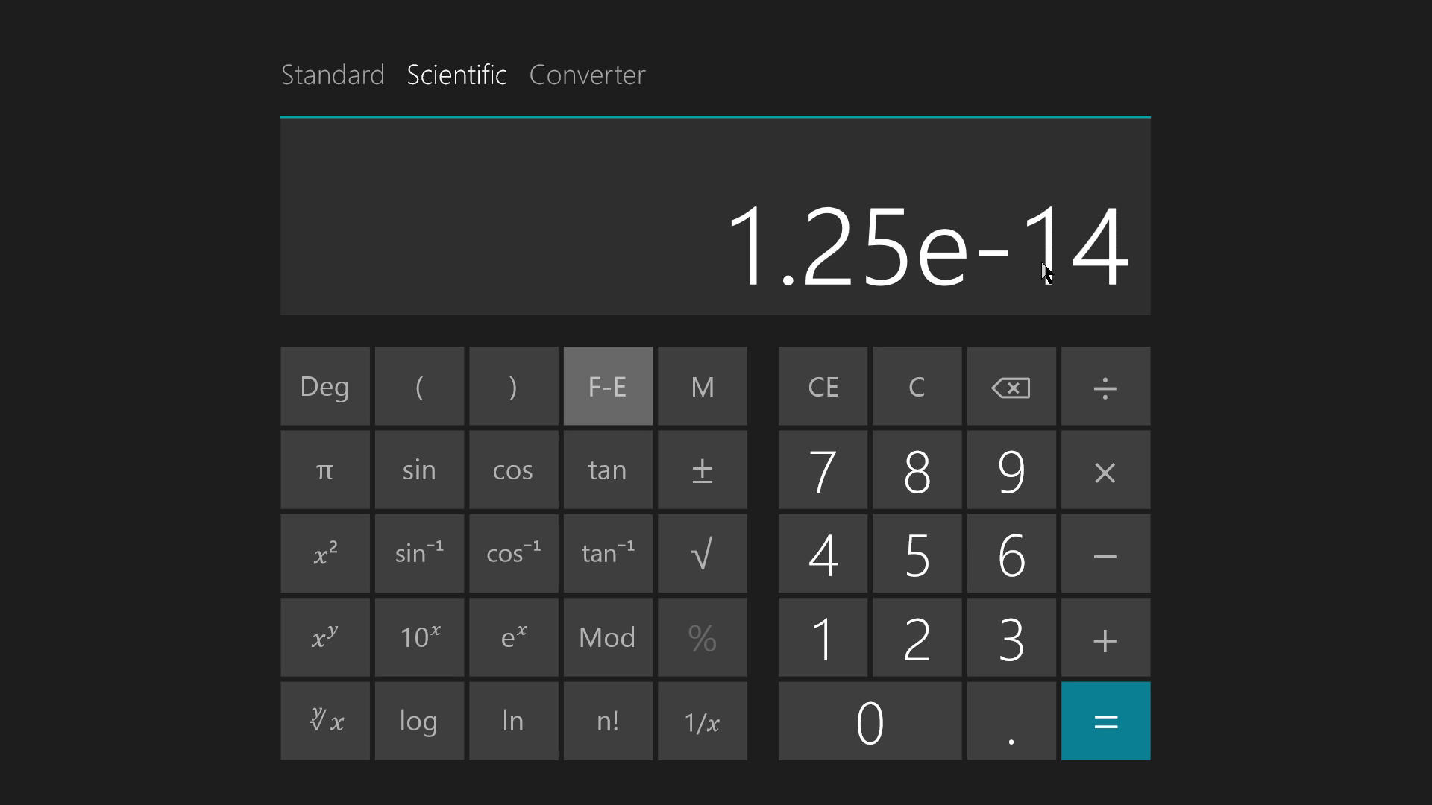
{"action": "left_click", "coordinate": [592, 389]}
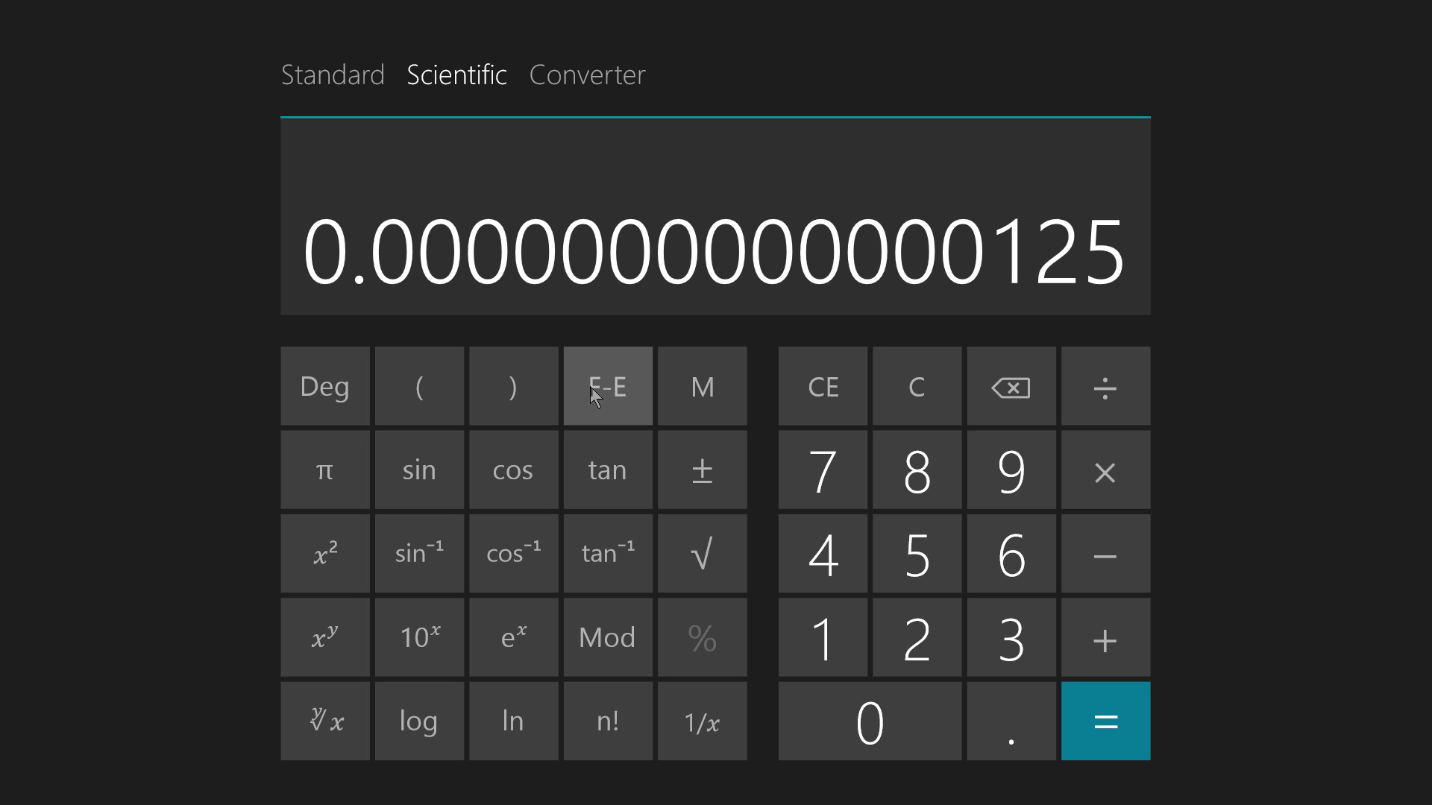
{"action": "left_click", "coordinate": [589, 390]}
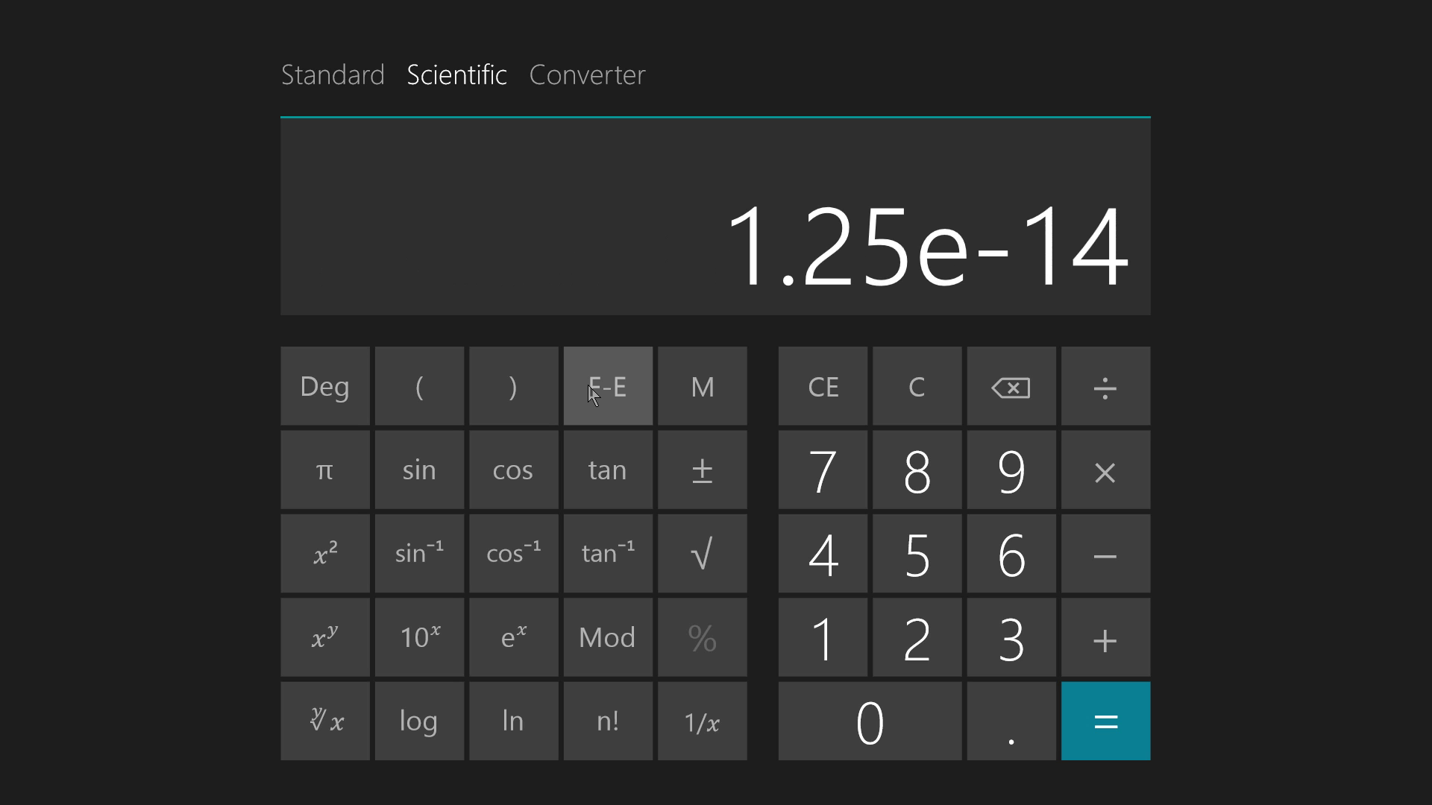
{"action": "left_click", "coordinate": [591, 393]}
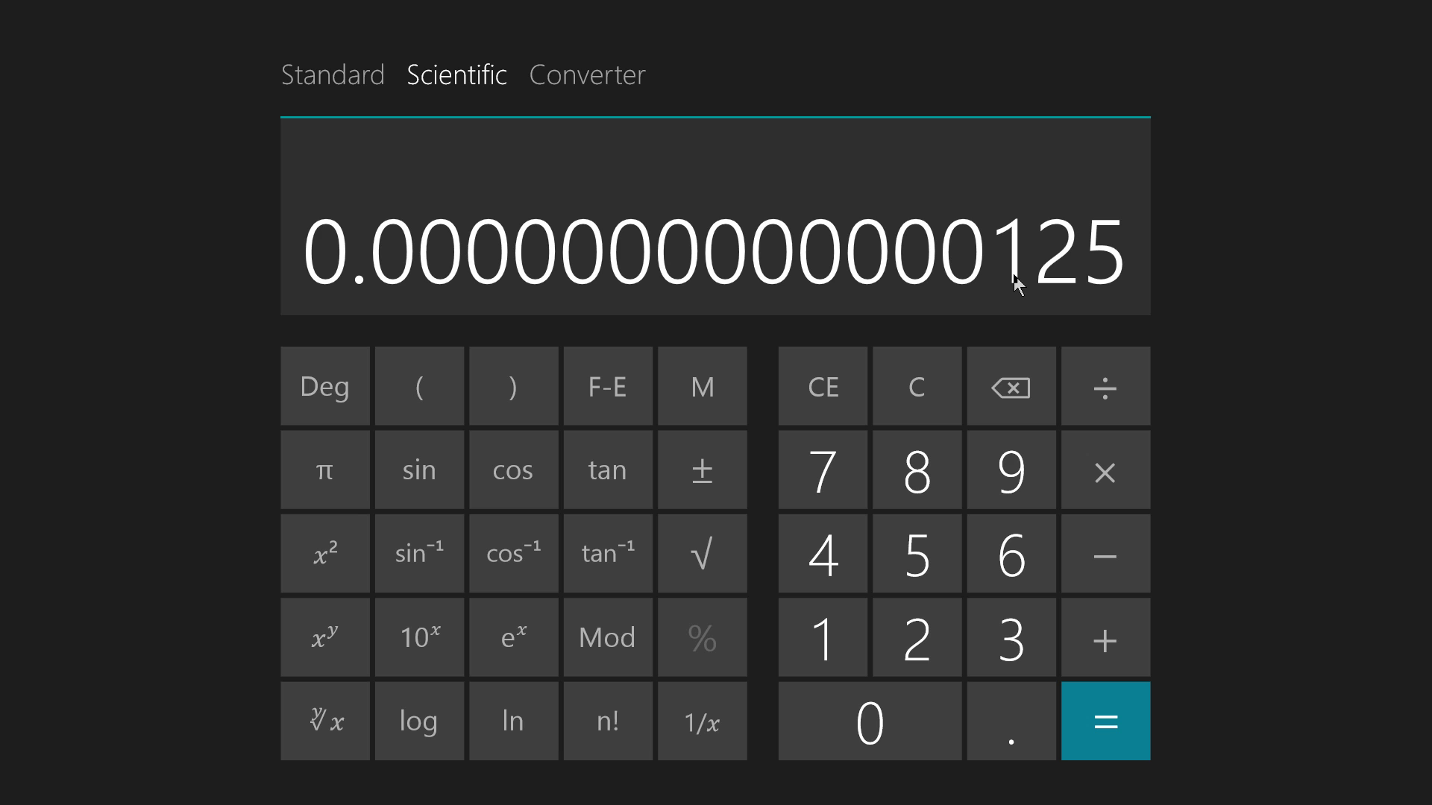
{"action": "left_click", "coordinate": [603, 397]}
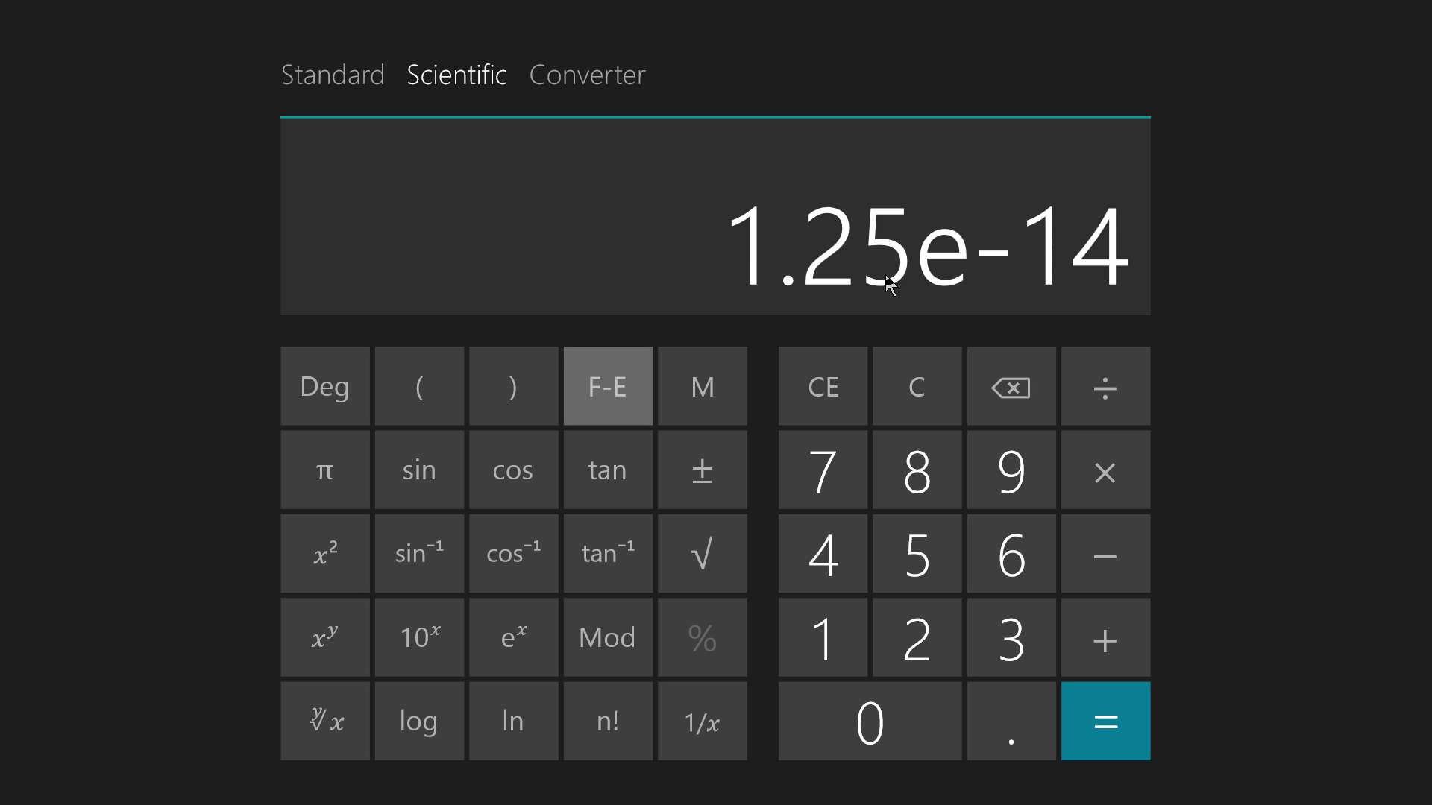
{"action": "left_click", "coordinate": [606, 387]}
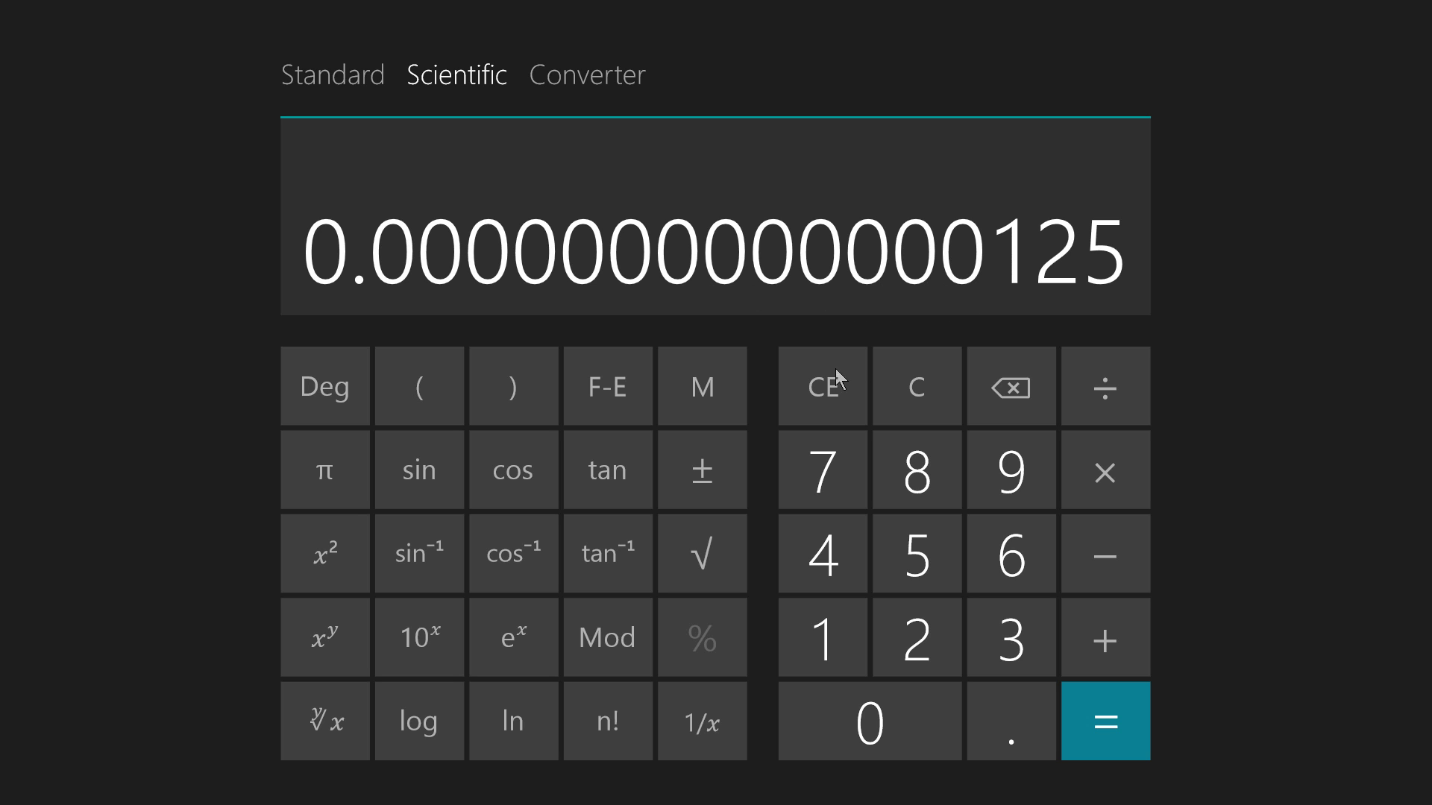
- Press F-E once so the tiny decimal shows as 1.25e-14
{"action": "left_click", "coordinate": [646, 407]}
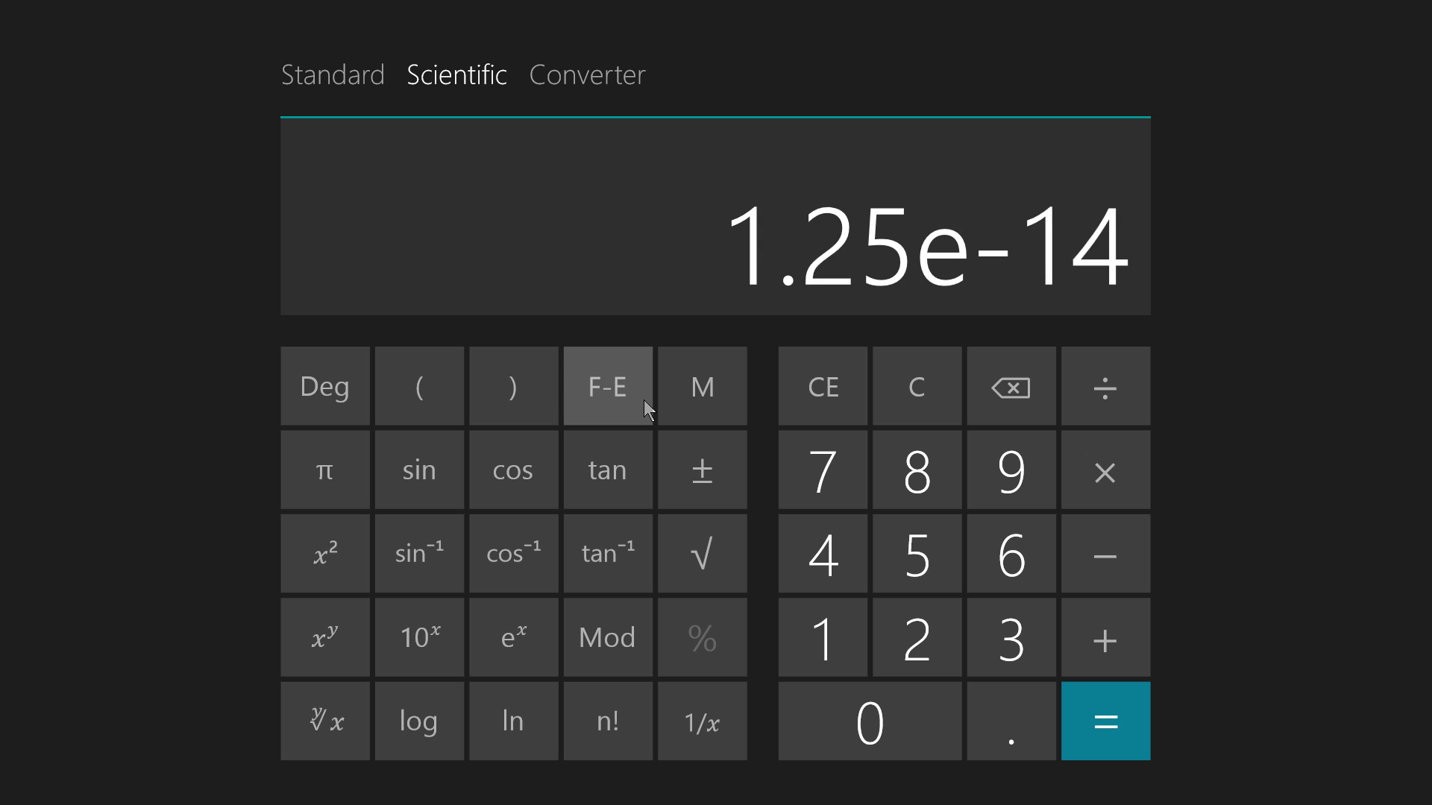